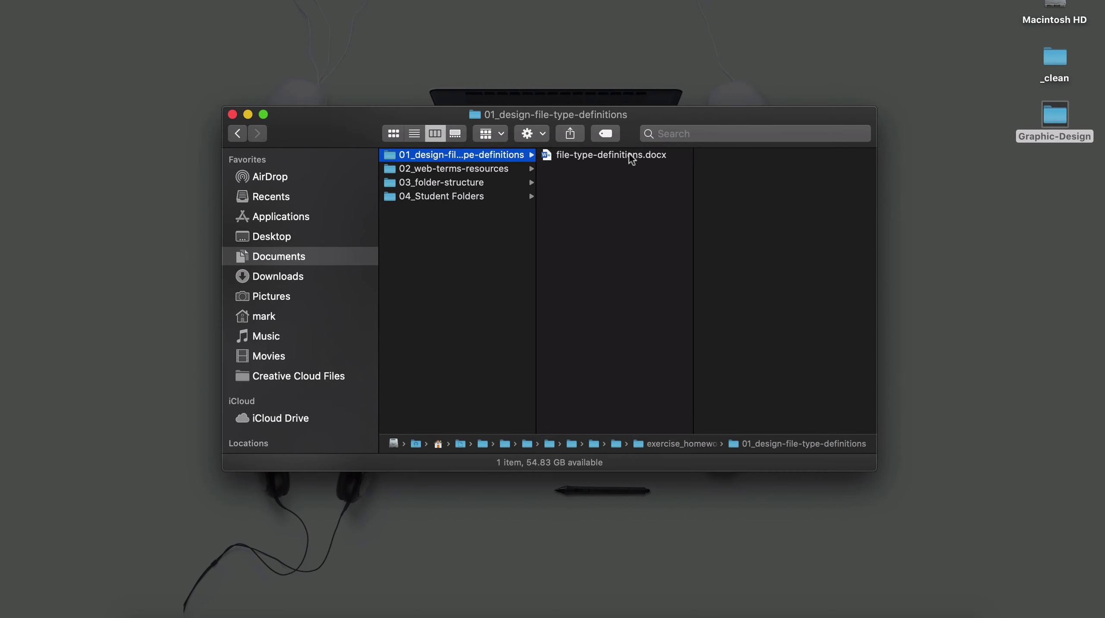
Preview the file-type-definitions.docx worksheet in Quick Look.
{"action": "left_click", "coordinate": [629, 153]}
{"action": "key", "text": "space"}
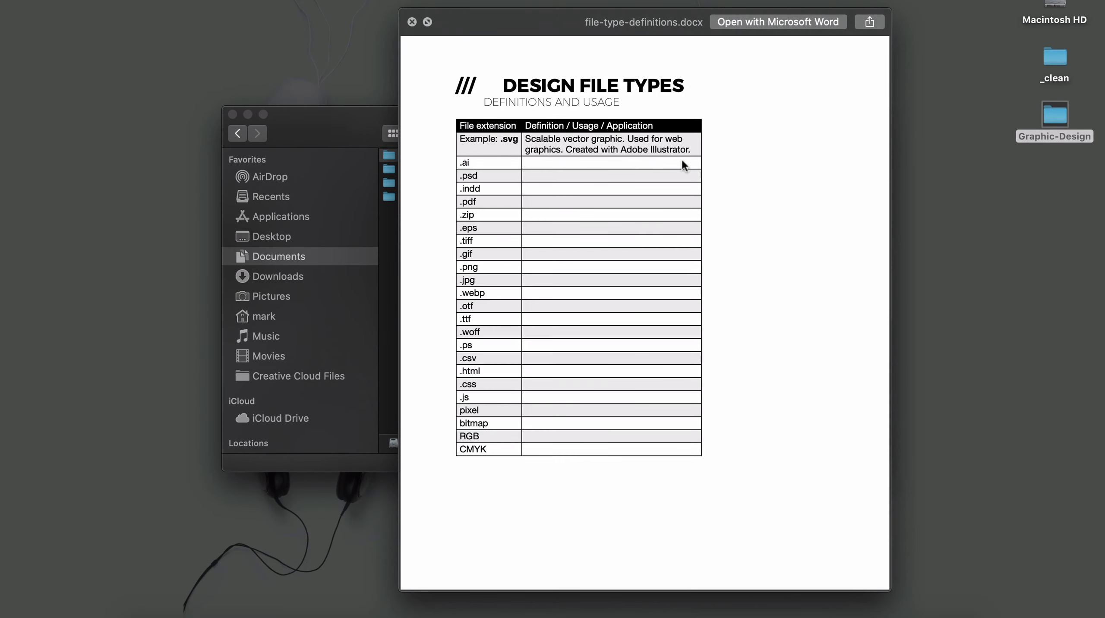
{"action": "key", "text": "space"}
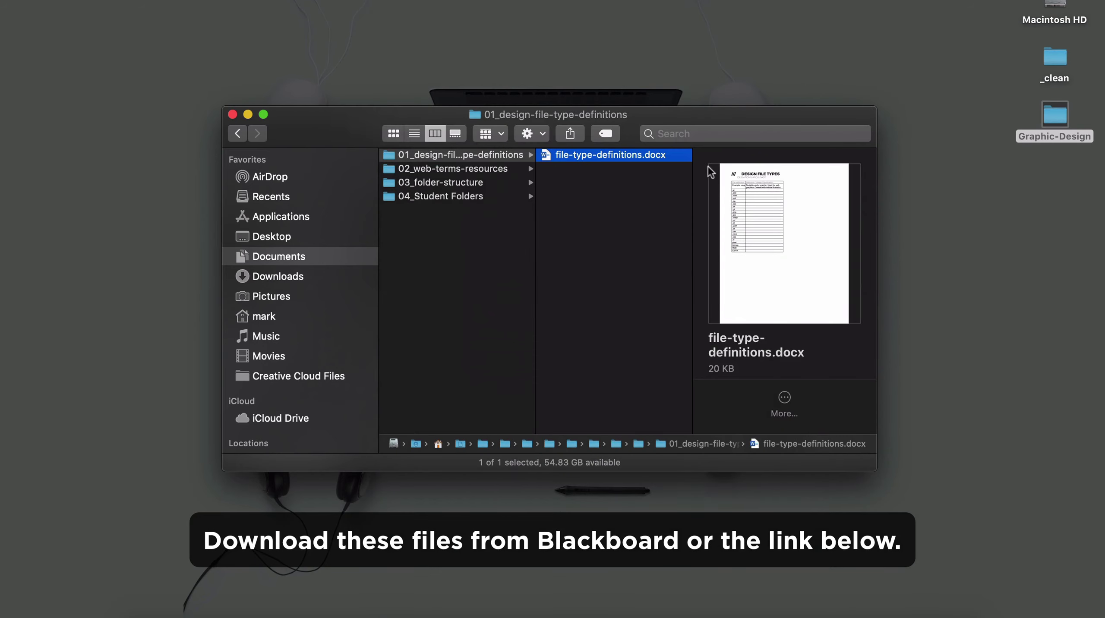
Preview and scroll through web-terms-resources.docx in the 02_web-terms-resources folder.
{"action": "left_click", "coordinate": [510, 169]}
{"action": "left_click", "coordinate": [623, 155]}
{"action": "key", "text": "space"}
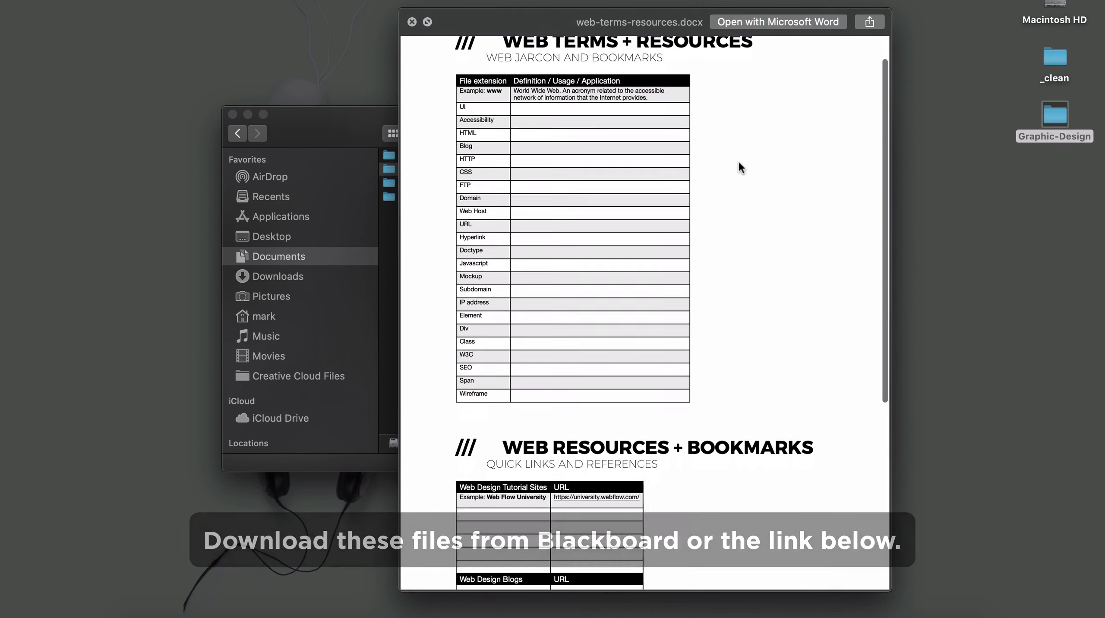
{"action": "scroll", "coordinate": [739, 163], "scroll_direction": "down", "scroll_amount": 10}
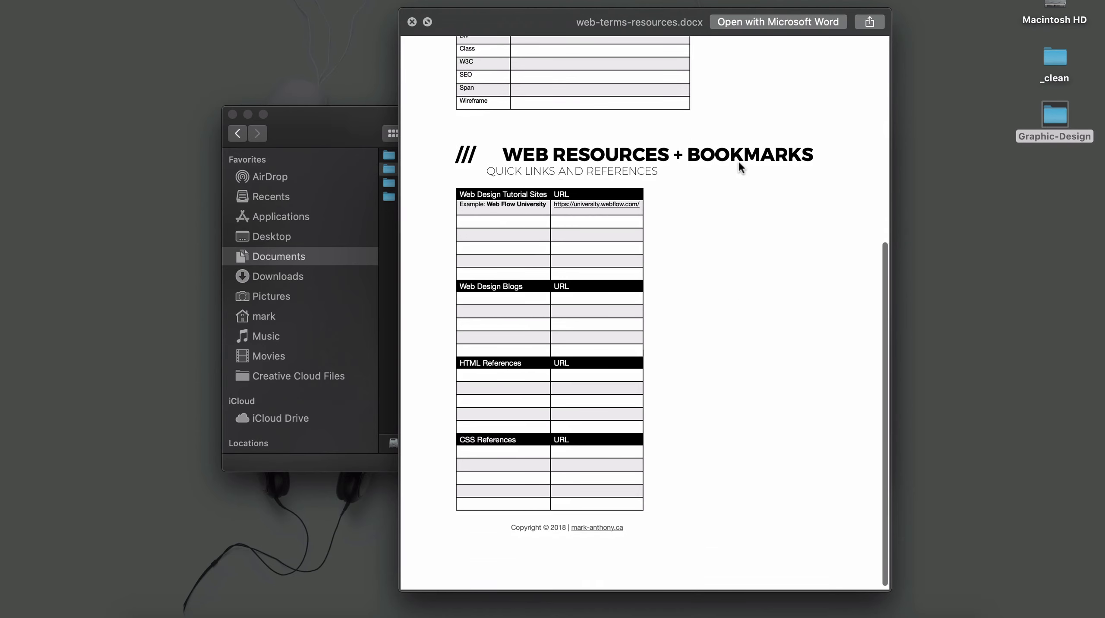
{"action": "scroll", "coordinate": [738, 161], "scroll_direction": "up", "scroll_amount": 10}
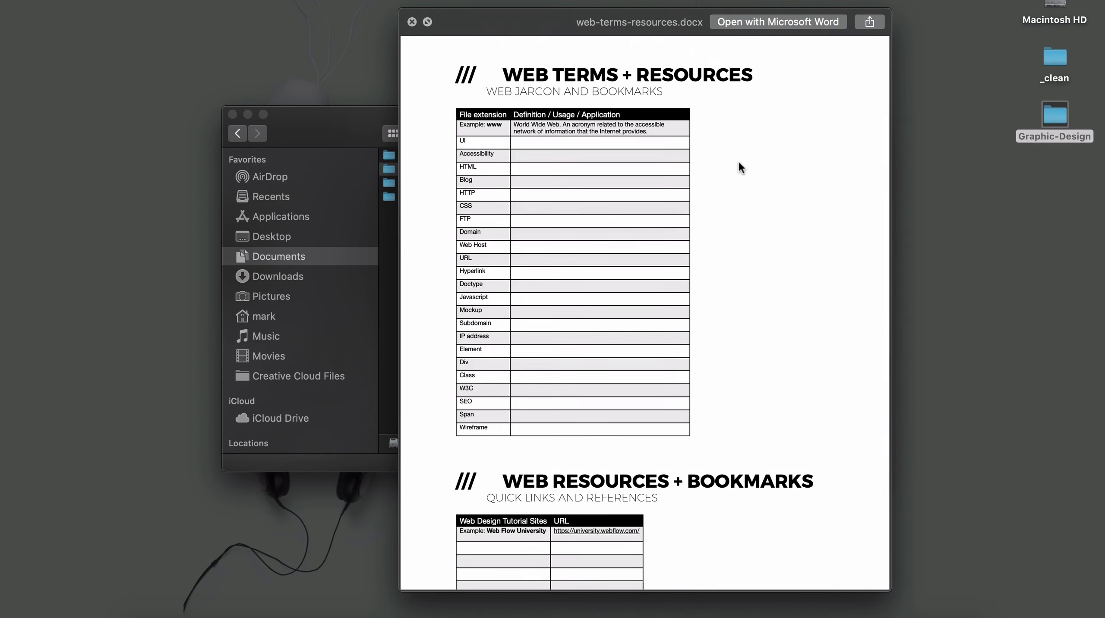
{"action": "key", "text": "space"}
Return to 01_design-file-type-definitions and preview file-type-definitions.docx again.
{"action": "key", "text": "Left"}
{"action": "key", "text": "Up"}
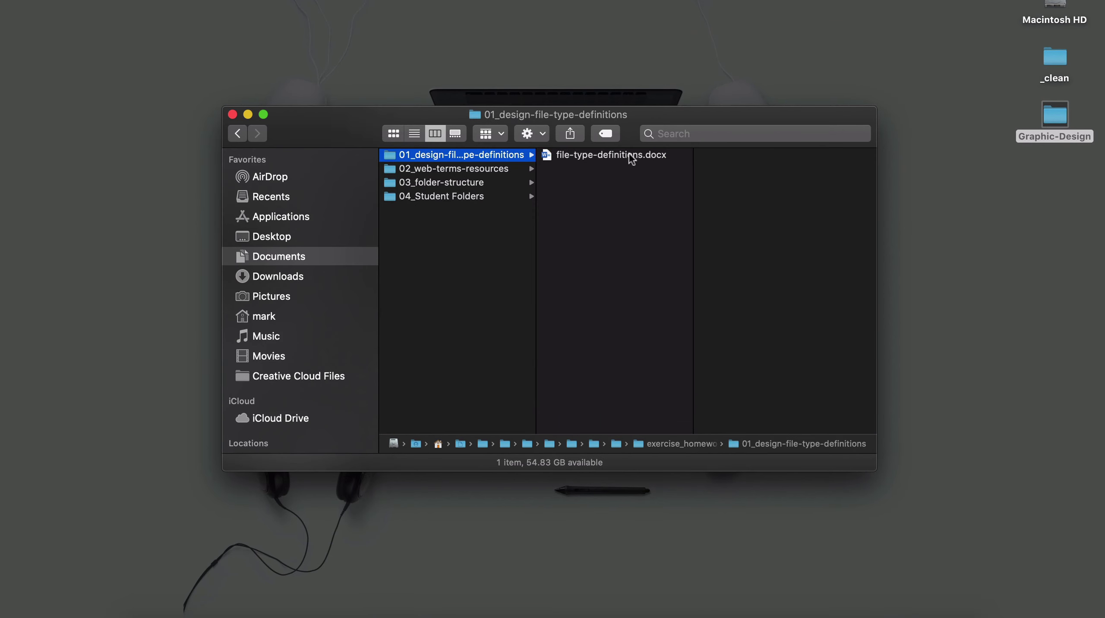
{"action": "left_click", "coordinate": [629, 155]}
{"action": "key", "text": "space"}
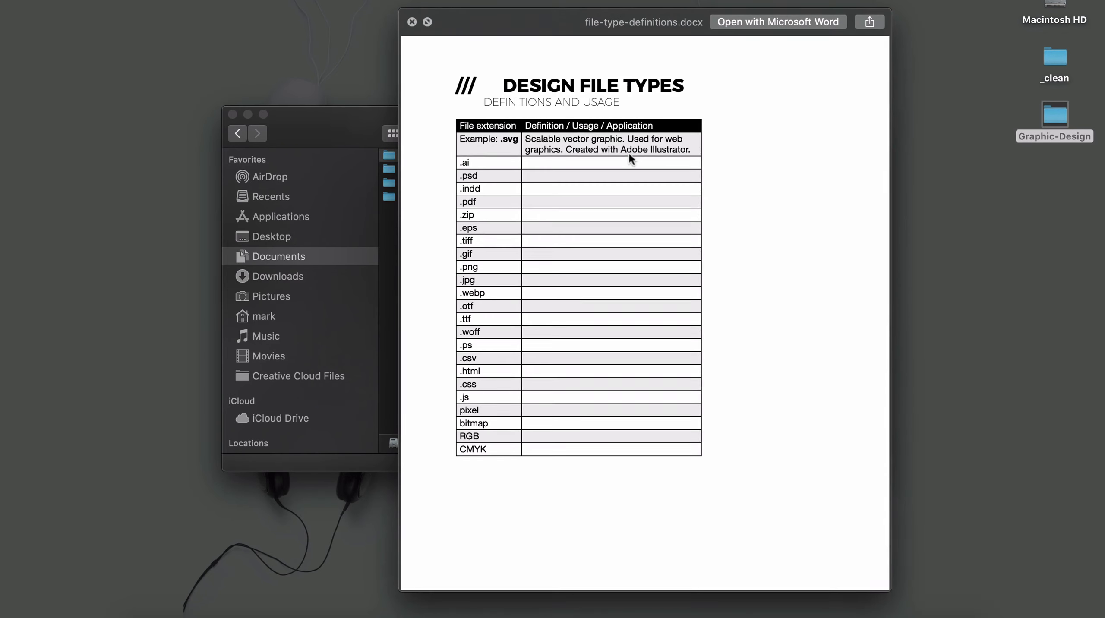
{"action": "key", "text": "space"}
Reopen web-terms-resources.docx in Quick Look and scroll through the whole worksheet.
{"action": "left_click", "coordinate": [529, 170]}
{"action": "left_click", "coordinate": [628, 155]}
{"action": "key", "text": "space"}
{"action": "scroll", "coordinate": [740, 163], "scroll_direction": "down", "scroll_amount": 5}
{"action": "scroll", "coordinate": [739, 163], "scroll_direction": "down", "scroll_amount": 5}
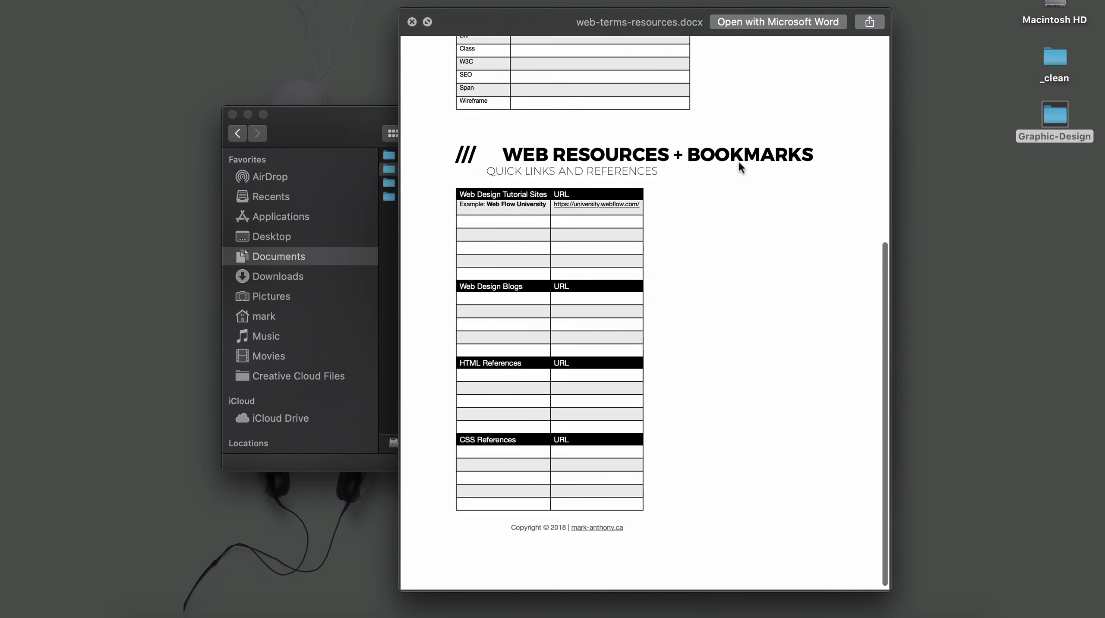
{"action": "scroll", "coordinate": [738, 164], "scroll_direction": "up", "scroll_amount": 3}
{"action": "scroll", "coordinate": [739, 163], "scroll_direction": "up", "scroll_amount": 5}
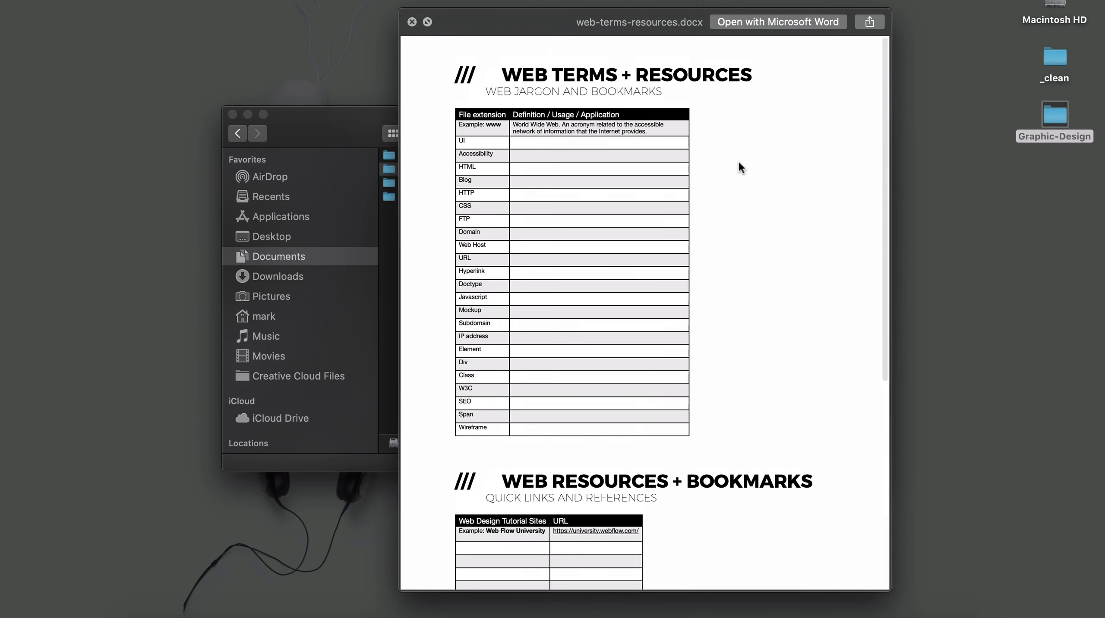
{"action": "key", "text": "space"}
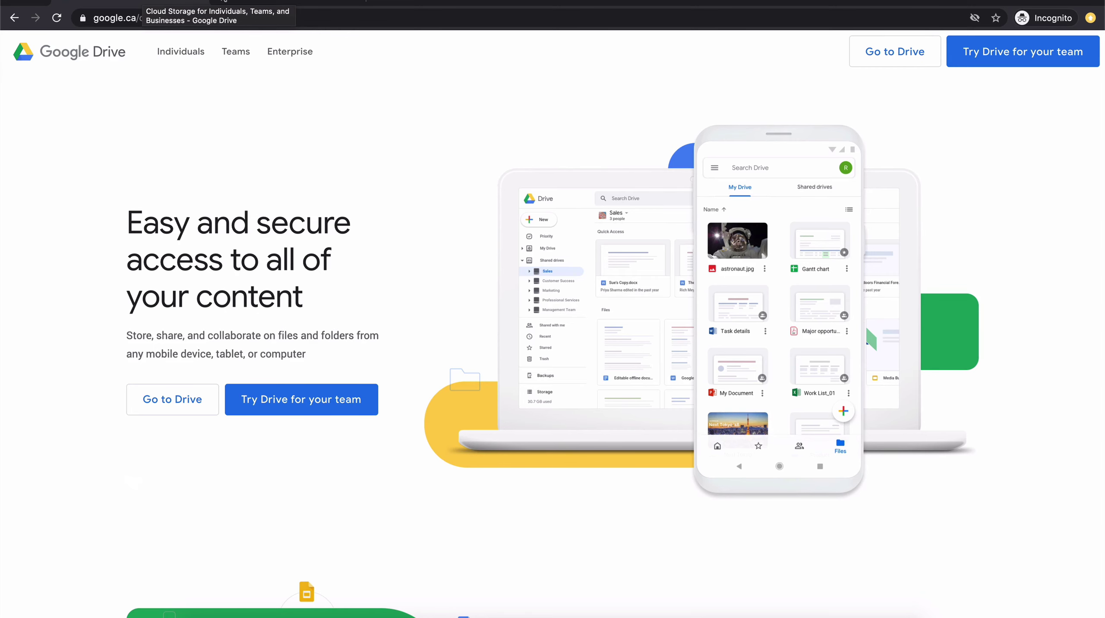
Switch the browser to the Dropbox sign-up page.
{"action": "left_click", "coordinate": [258, 1]}
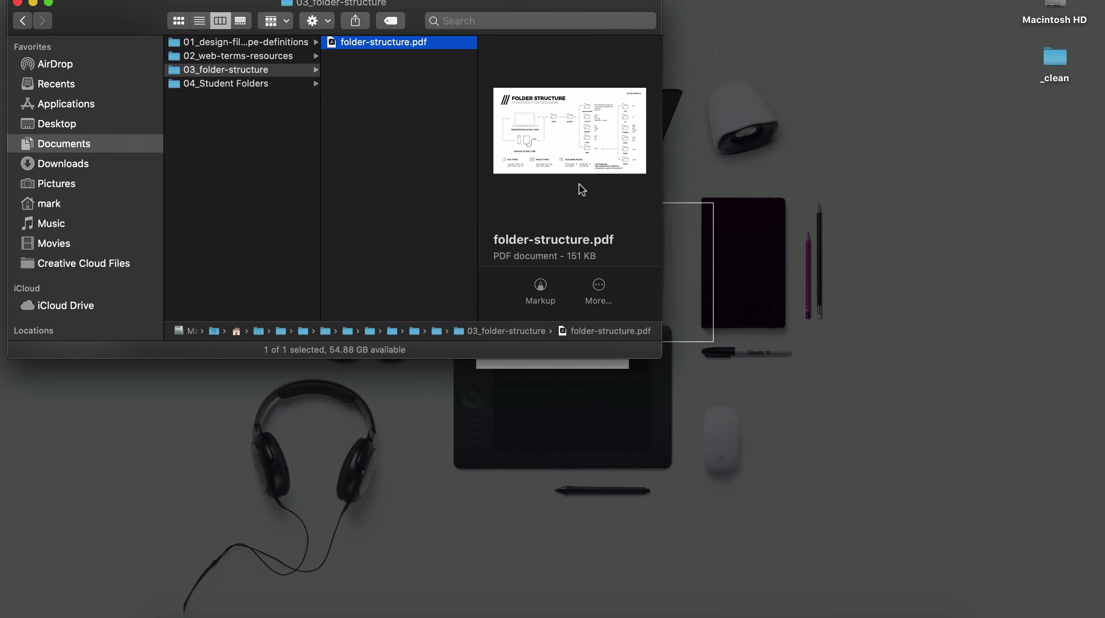
Make a desktop folder named 'Graphic-Design' and open it in a window near screen centre.
{"action": "left_click", "coordinate": [957, 141]}
{"action": "right_click", "coordinate": [953, 145]}
{"action": "left_click", "coordinate": [934, 150]}
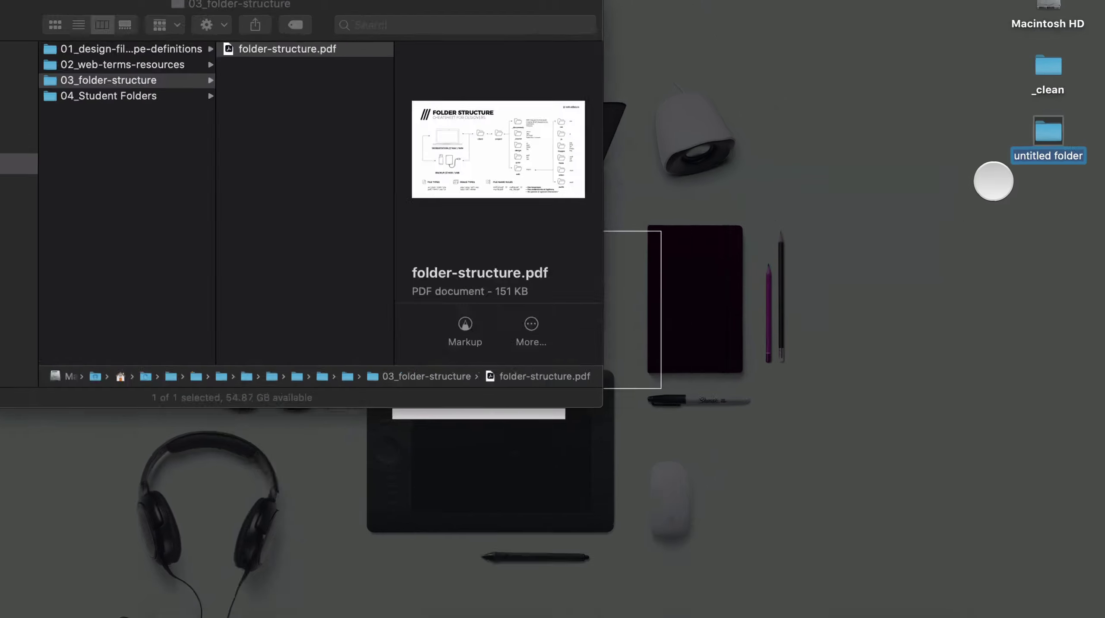
{"action": "type", "text": "Graphic-Design"}
{"action": "key", "text": "Return"}
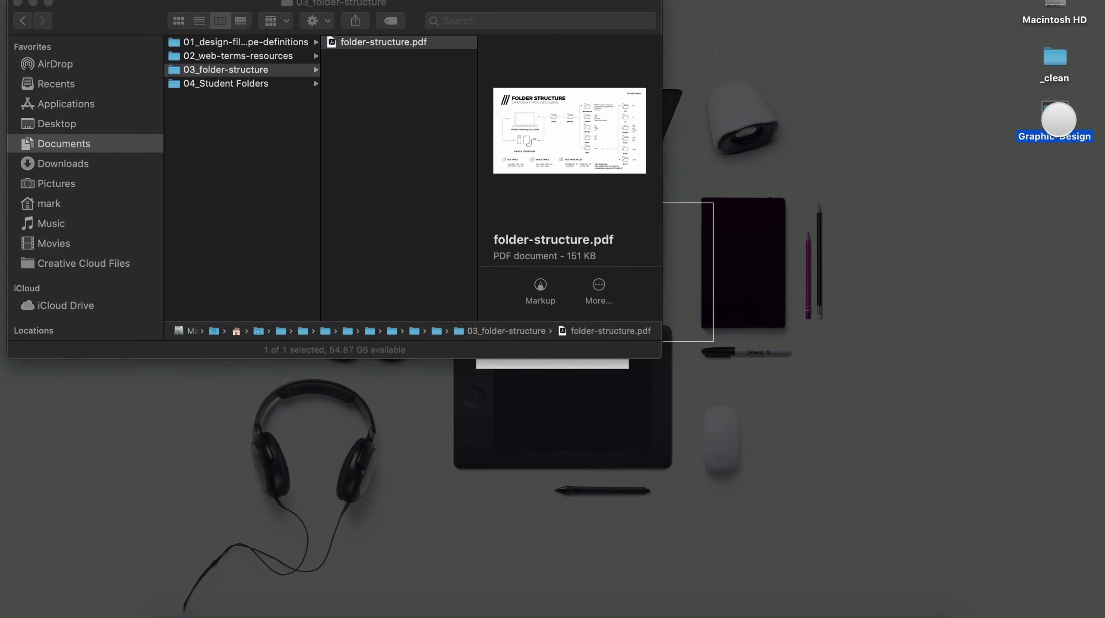
{"action": "double_click", "coordinate": [985, 327]}
{"action": "left_click_drag", "start_coordinate": [510, 12], "coordinate": [885, 103]}
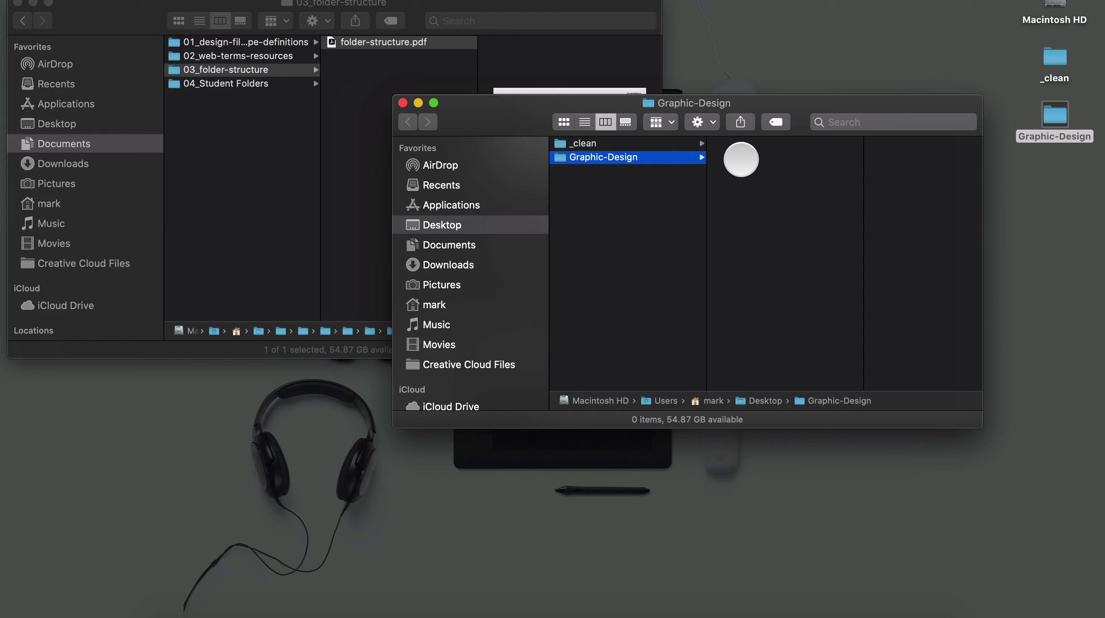
Create Semester-1 inside Graphic-Design, with a Typography-1-DESN-100 folder inside it.
{"action": "right_click", "coordinate": [741, 159]}
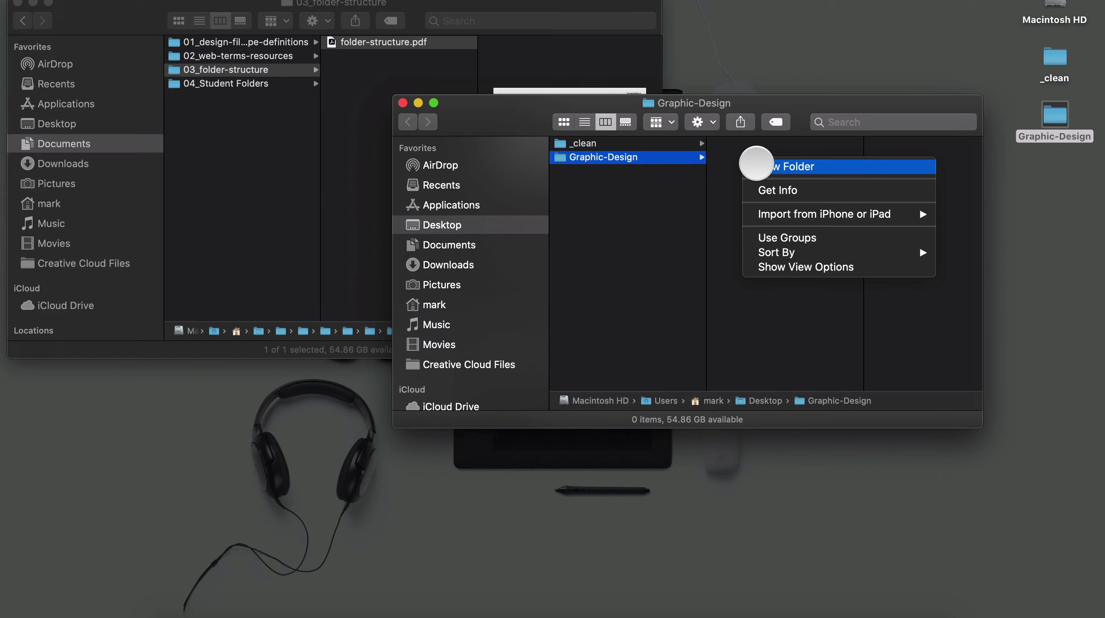
{"action": "left_click", "coordinate": [770, 165]}
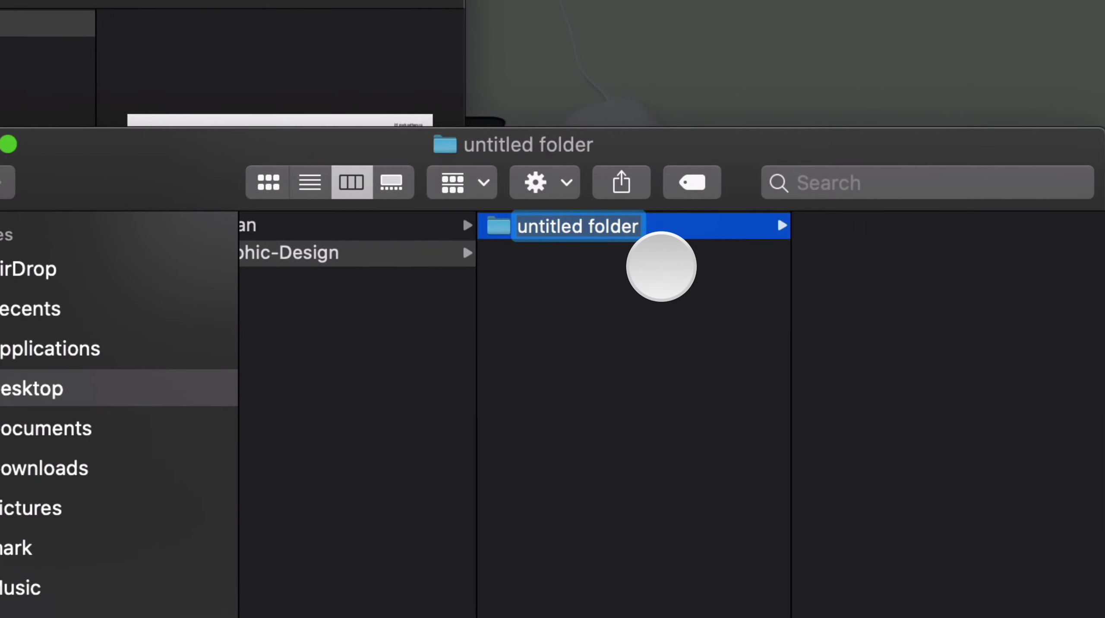
{"action": "type", "text": "Semester"}
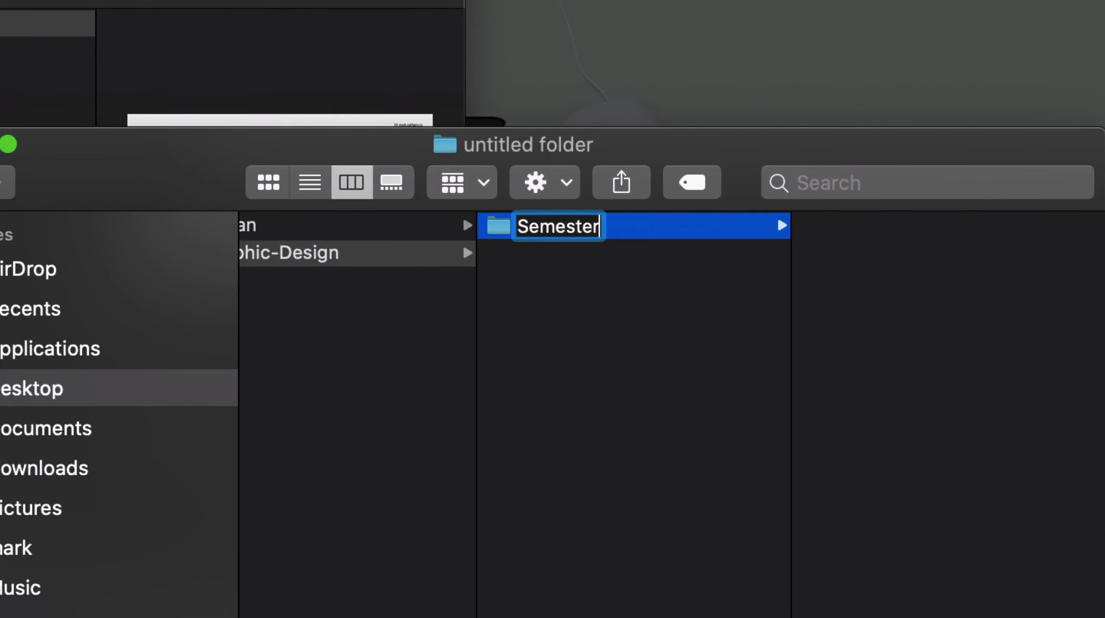
{"action": "type", "text": "-1"}
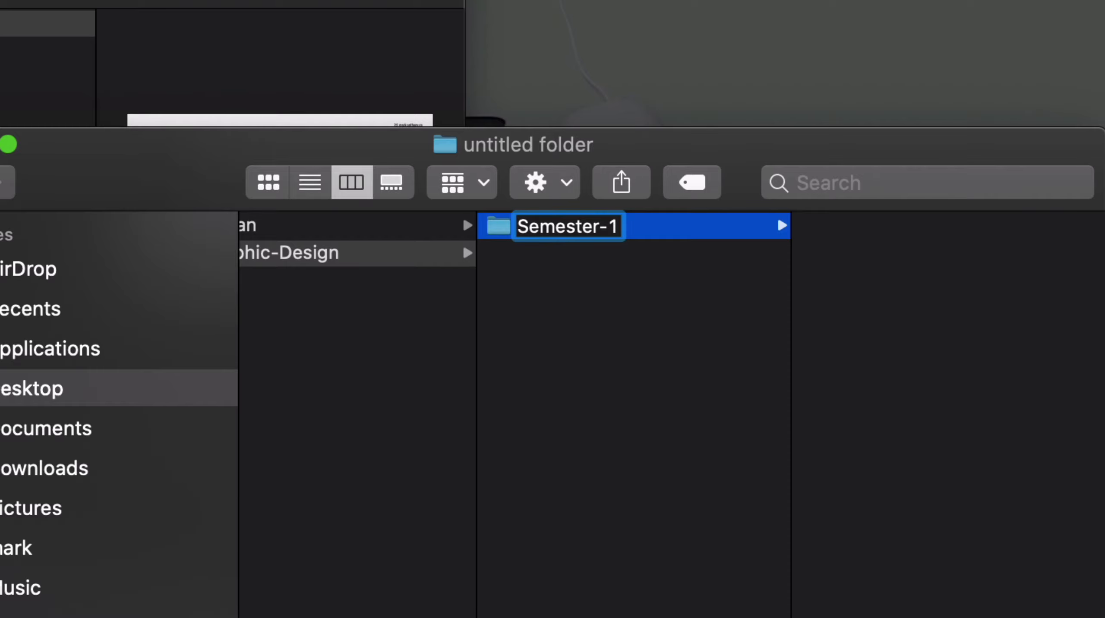
{"action": "key", "text": "Return"}
{"action": "right_click", "coordinate": [881, 260]}
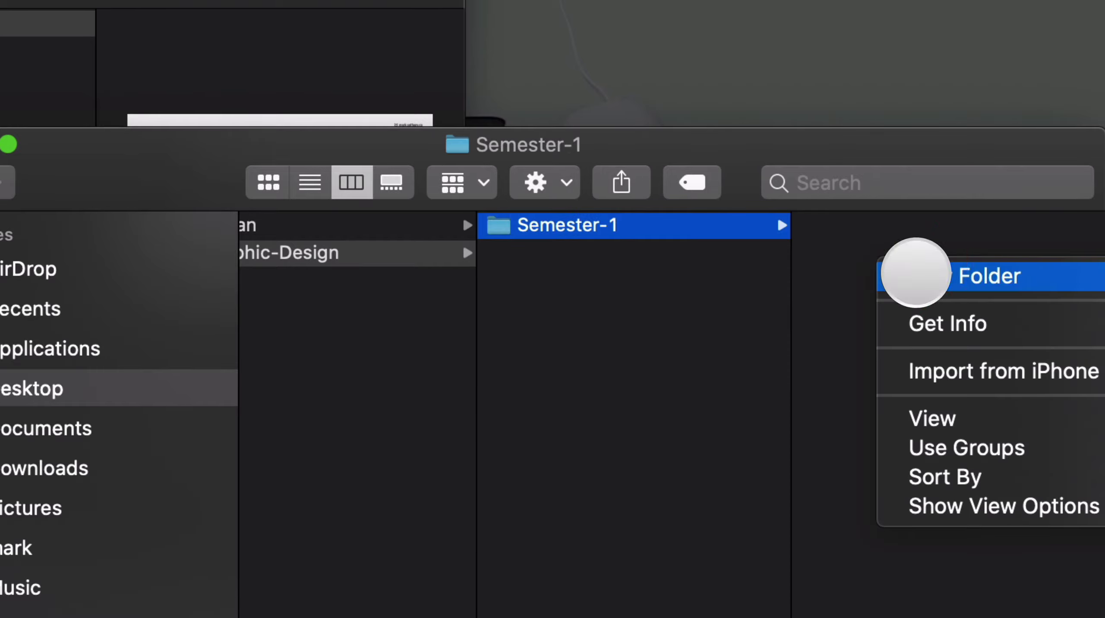
{"action": "left_click", "coordinate": [915, 273]}
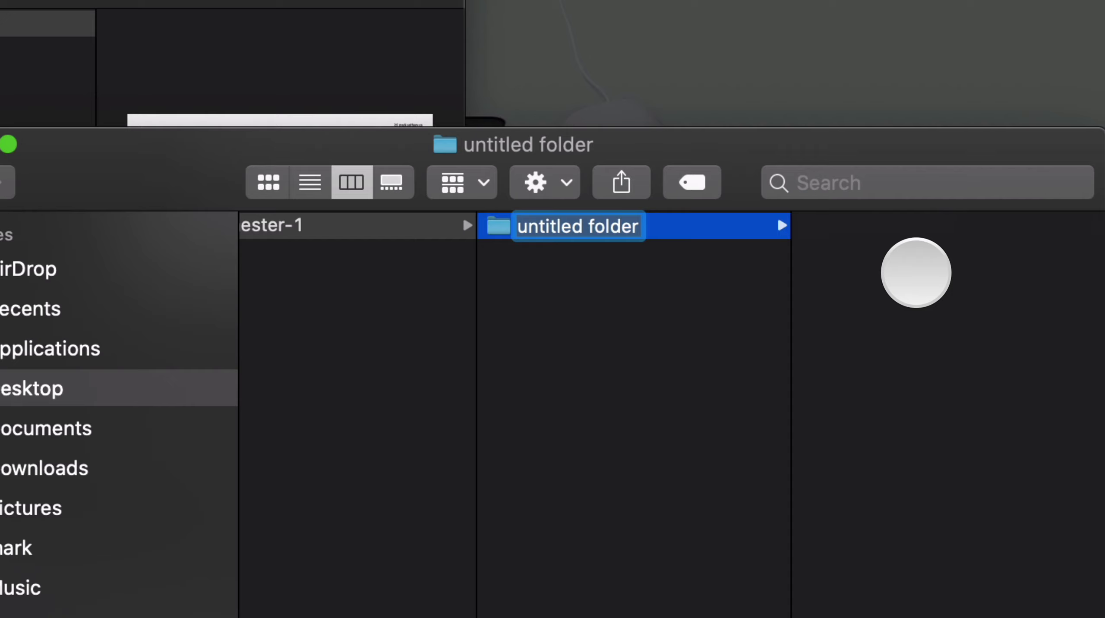
{"action": "type", "text": "Typo"}
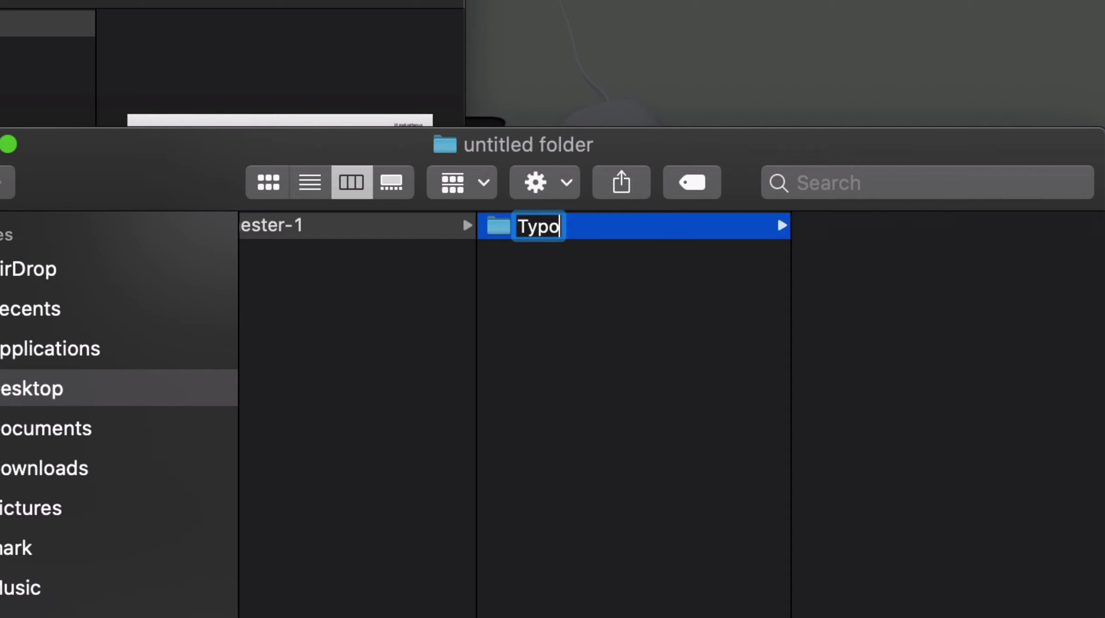
{"action": "type", "text": "graphy"}
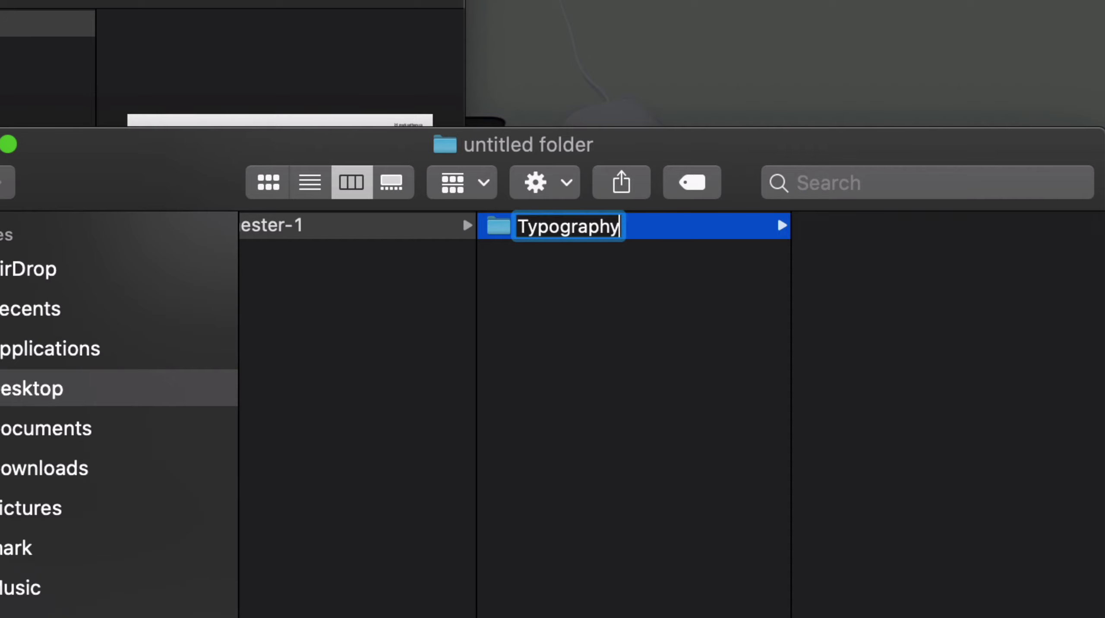
{"action": "type", "text": "-1-"}
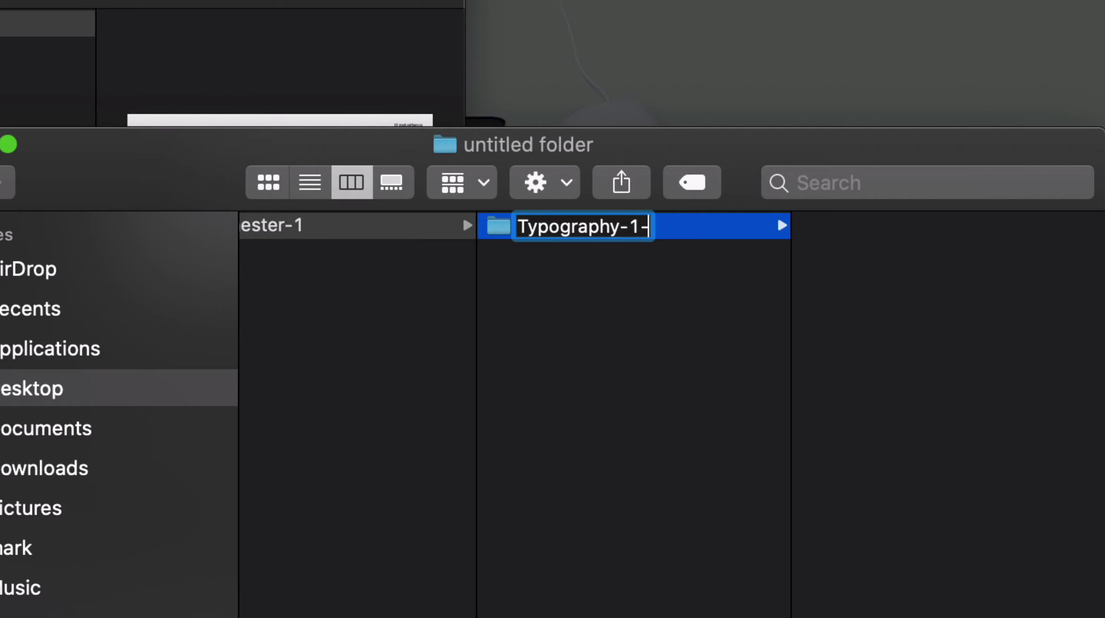
{"action": "type", "text": "DESN"}
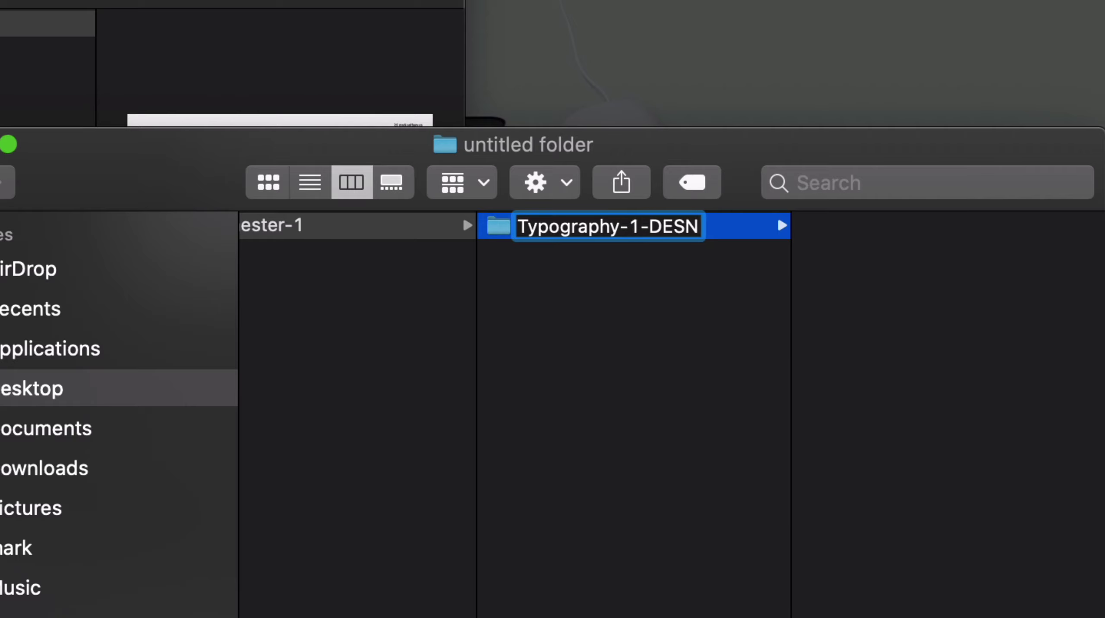
{"action": "type", "text": "-100"}
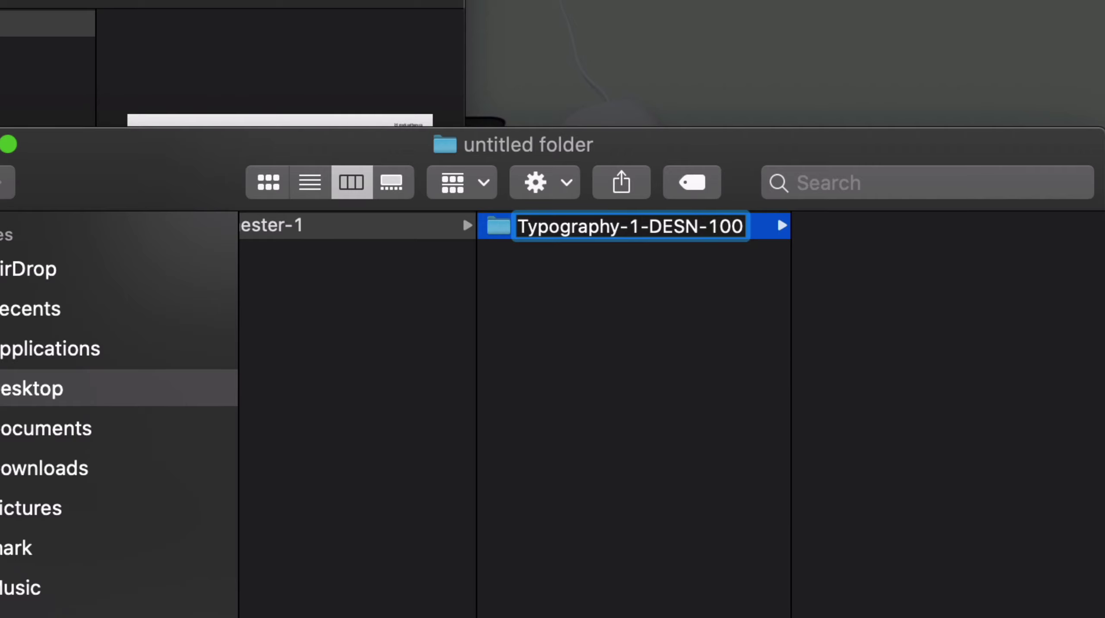
{"action": "key", "text": "Return"}
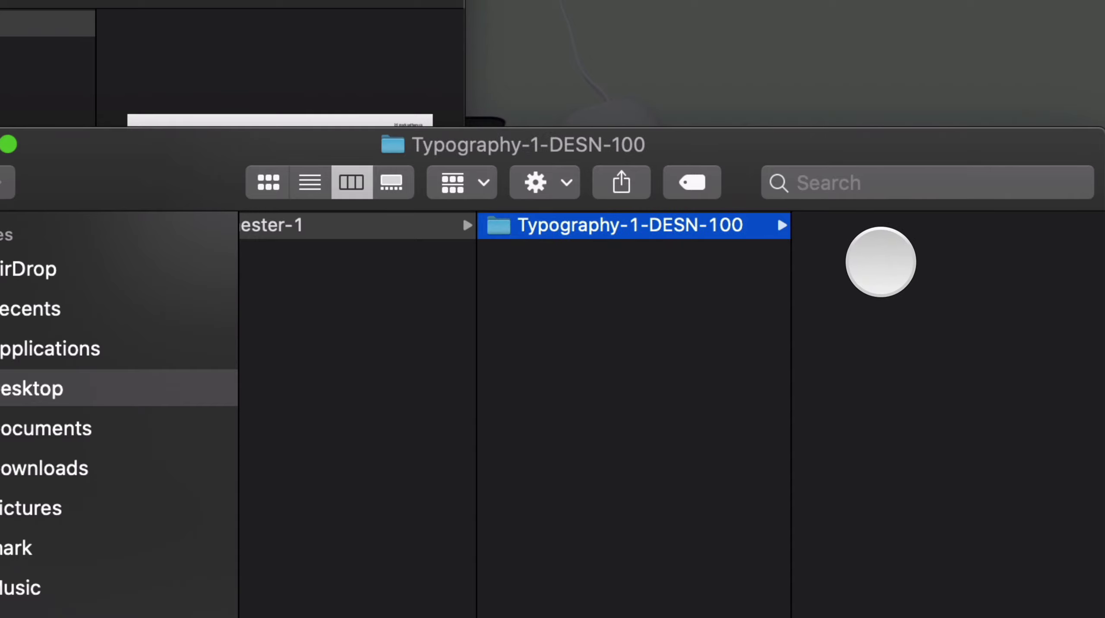
Add Assignment-1 and Week-1 folders in Typography-1-DESN-100, then start a folder in Assignment-1.
{"action": "right_click", "coordinate": [880, 262]}
{"action": "left_click", "coordinate": [967, 277]}
{"action": "type", "text": "Assignment-1"}
{"action": "key", "text": "Return"}
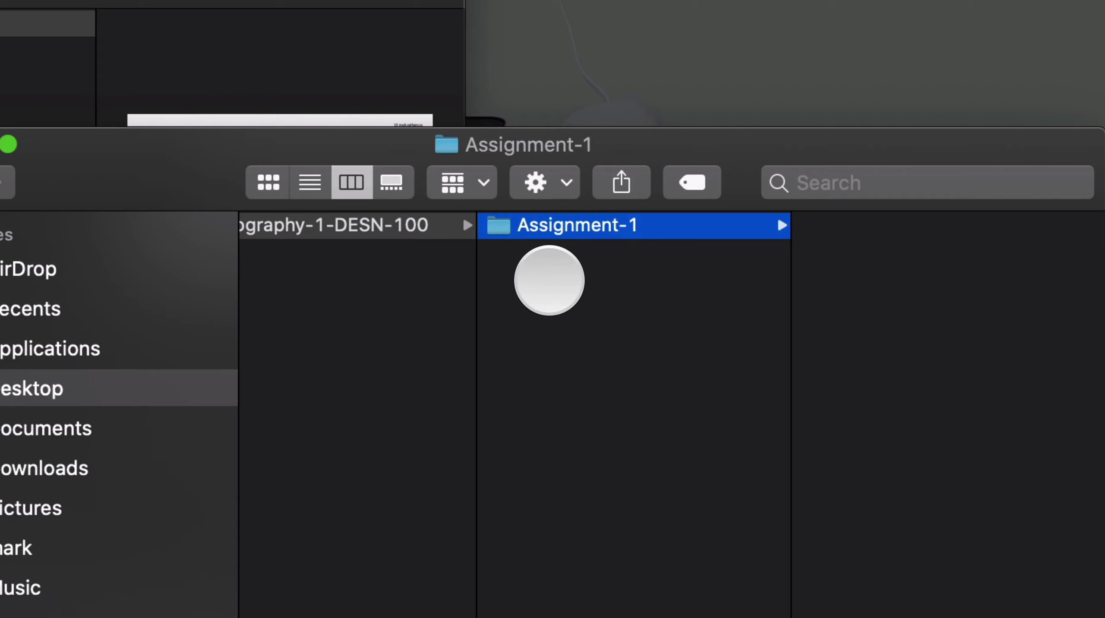
{"action": "right_click", "coordinate": [549, 280]}
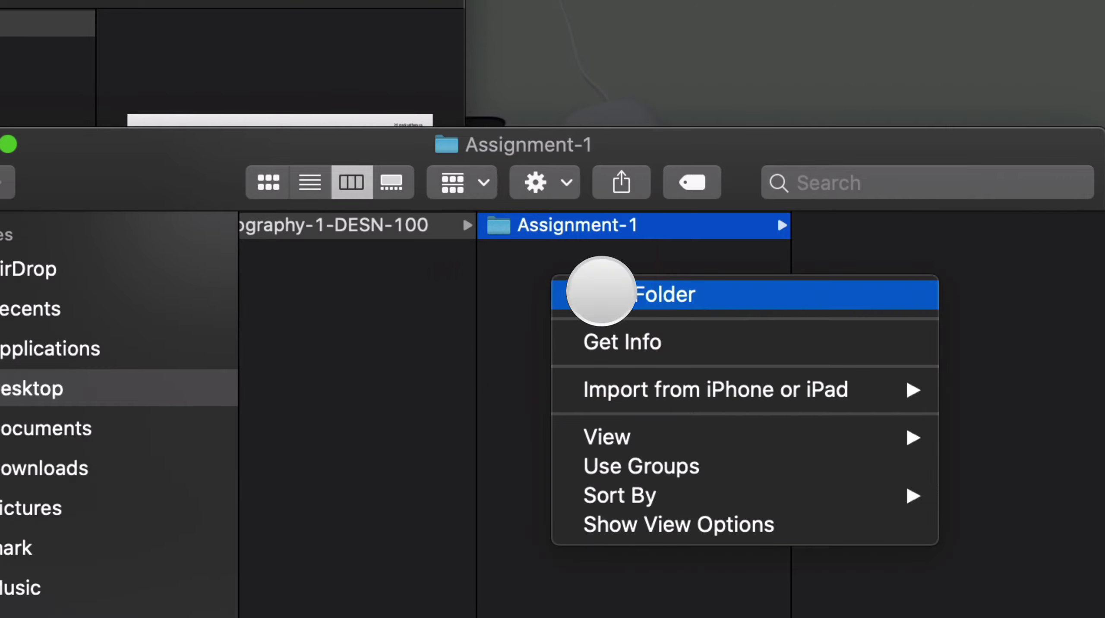
{"action": "left_click", "coordinate": [602, 287]}
{"action": "type", "text": "Week"}
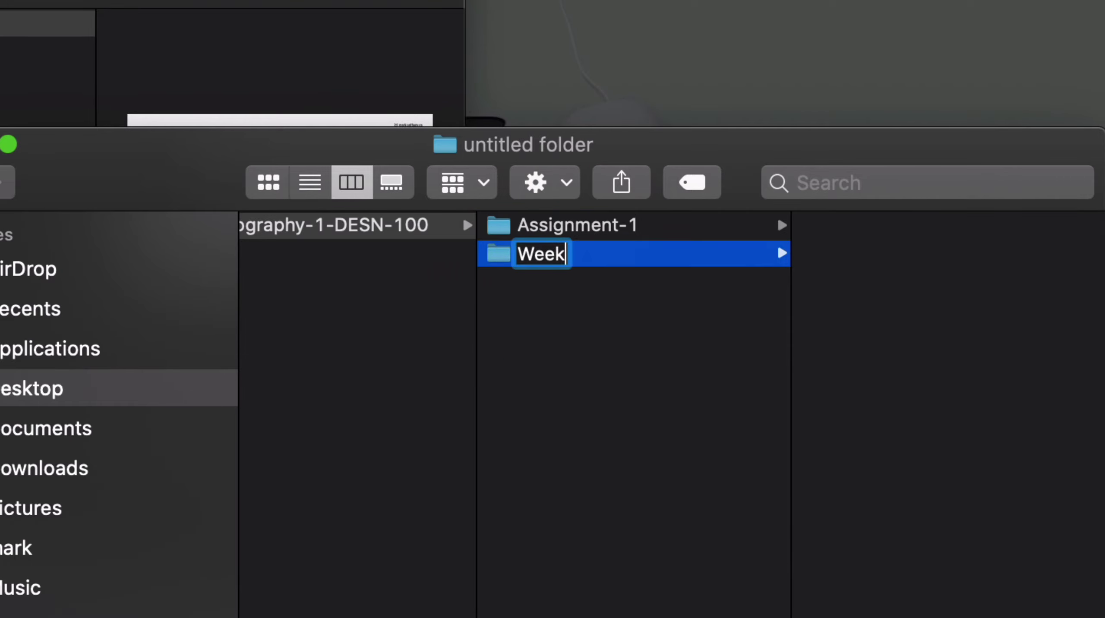
{"action": "type", "text": "-1"}
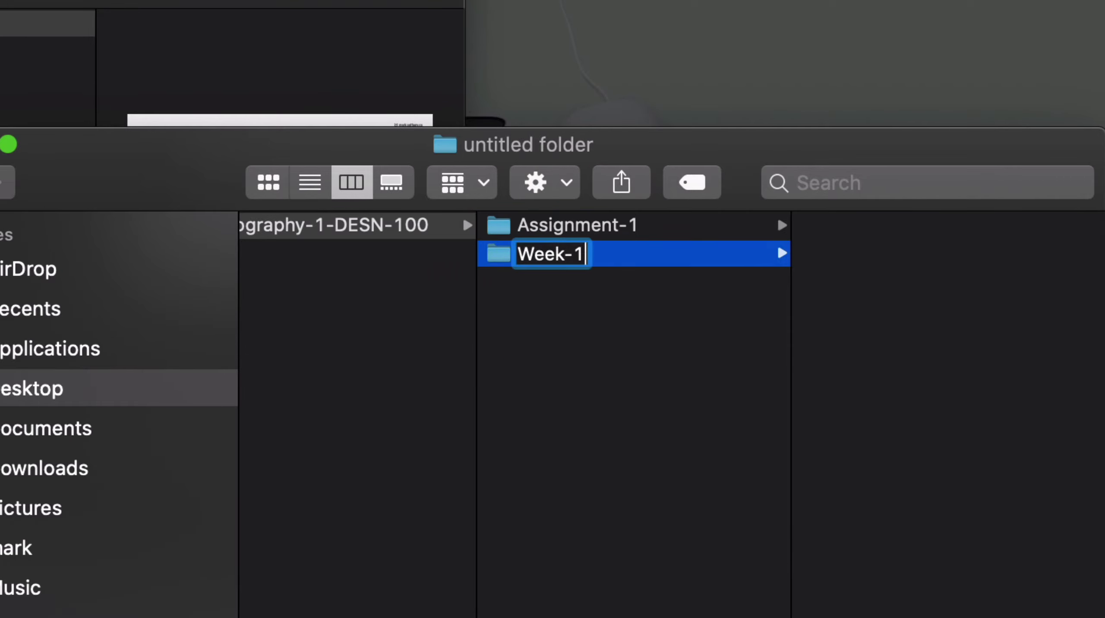
{"action": "key", "text": "Return"}
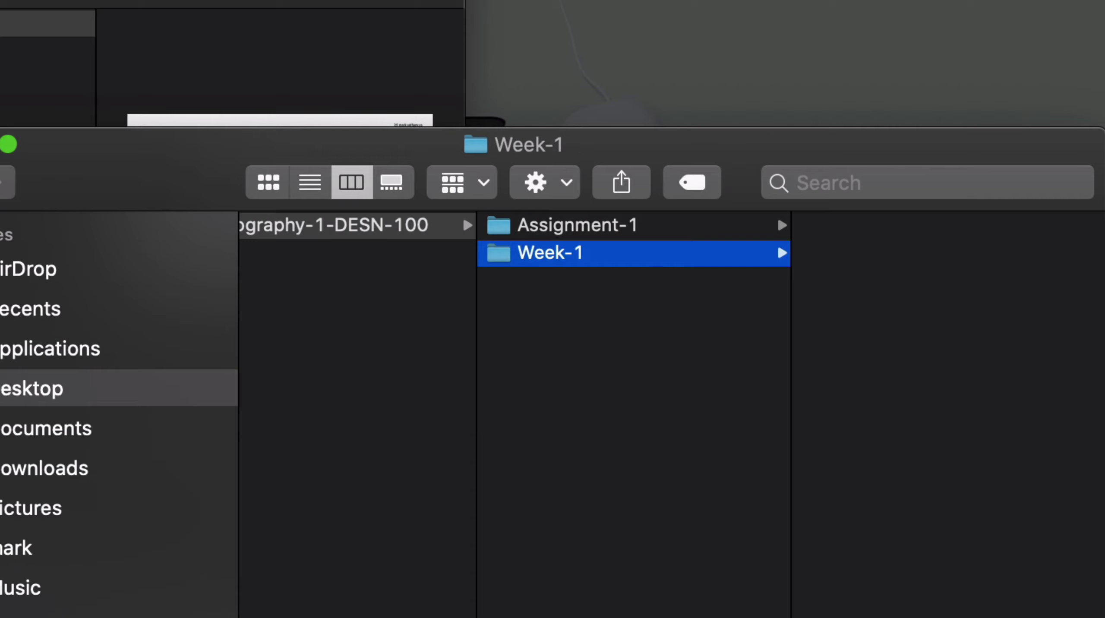
{"action": "key", "text": "super+shift+n"}
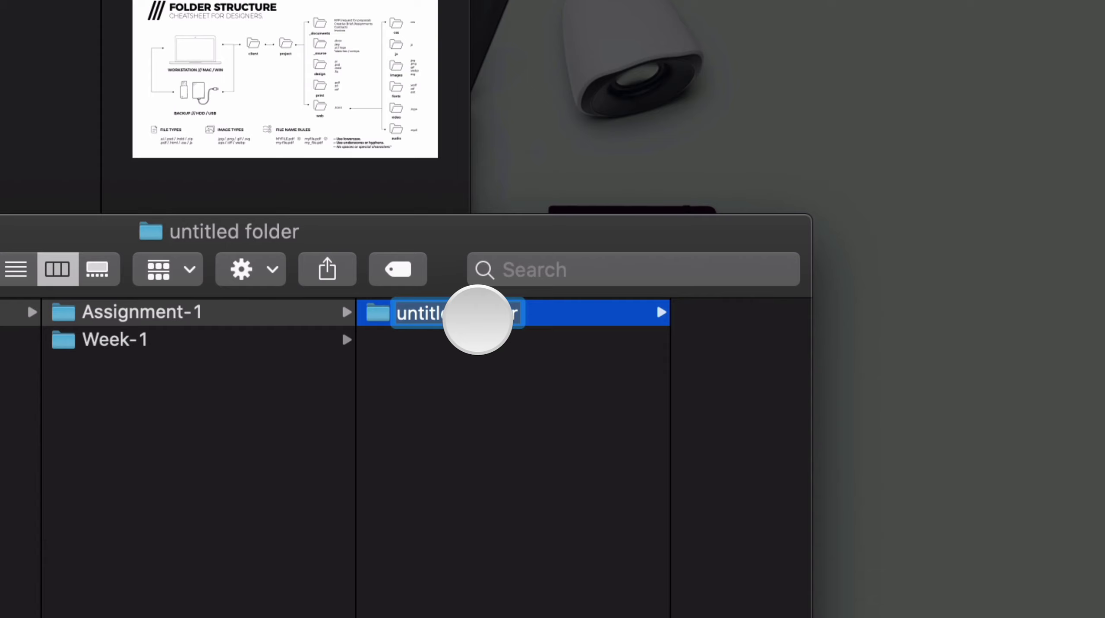
Name the new folder _documents and add _source, design and print beside it.
{"action": "type", "text": "_documents"}
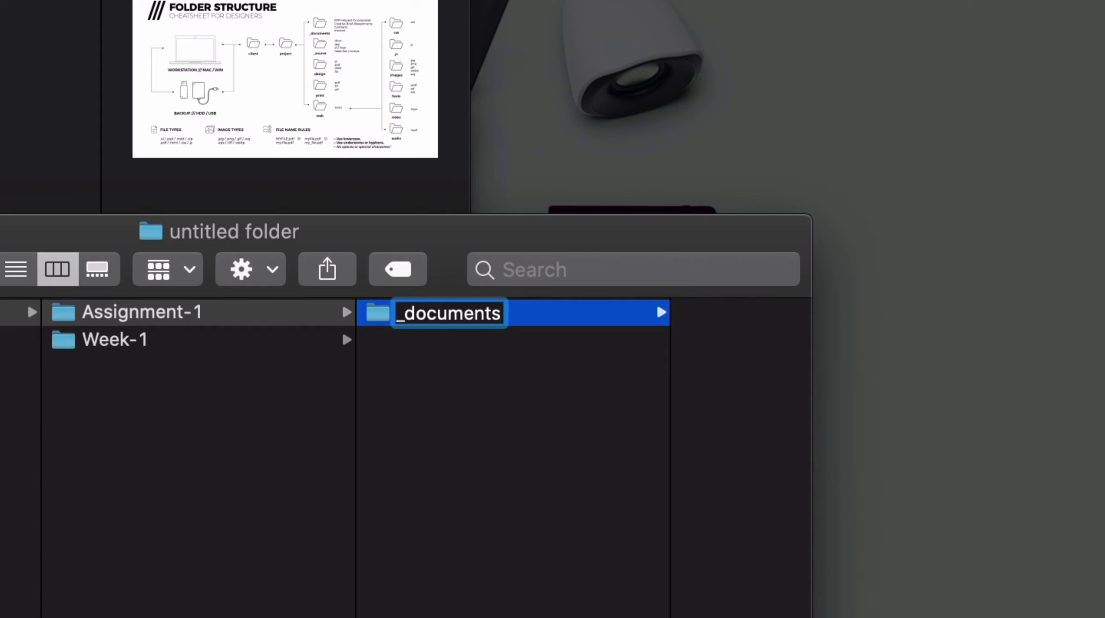
{"action": "key", "text": "Return"}
{"action": "key", "text": "super+shift+n"}
{"action": "type", "text": "_sou"}
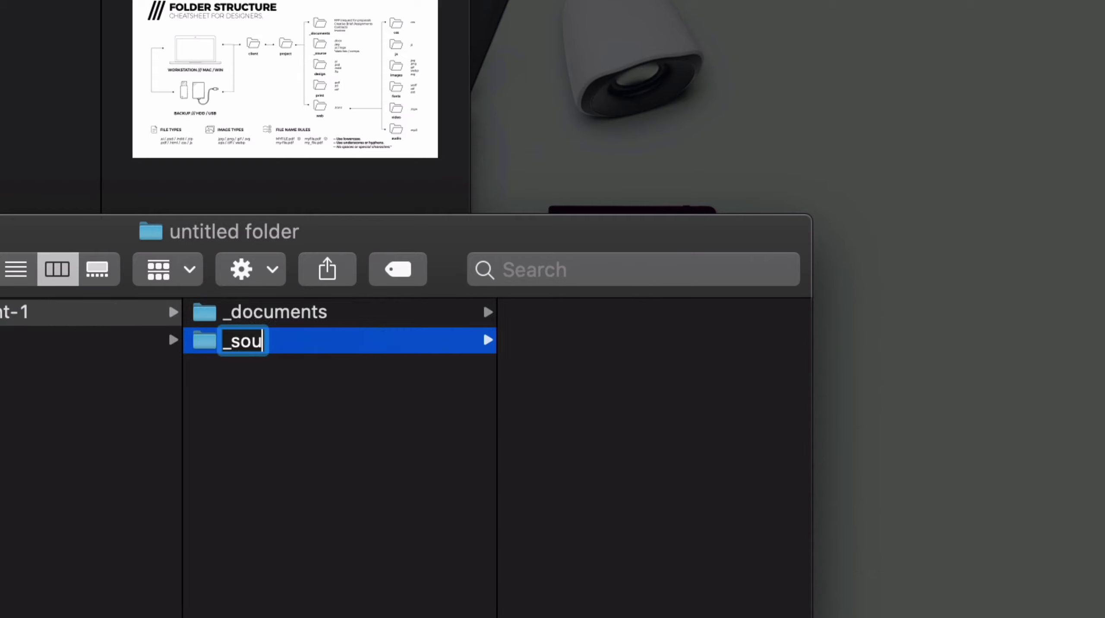
{"action": "type", "text": "rce"}
{"action": "key", "text": "Return"}
{"action": "key", "text": "super+shift+n"}
{"action": "type", "text": "Design"}
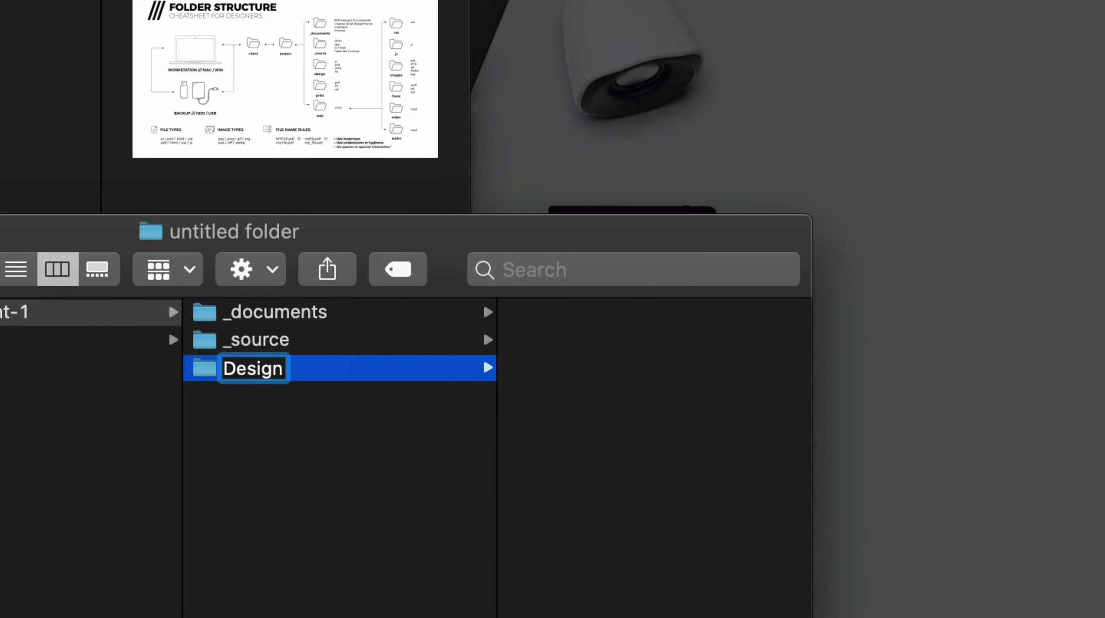
{"action": "key", "text": "BackSpace"}
{"action": "key", "text": "BackSpace"}
{"action": "key", "text": "BackSpace"}
{"action": "key", "text": "BackSpace"}
{"action": "key", "text": "BackSpace"}
{"action": "key", "text": "BackSpace"}
{"action": "type", "text": "design"}
{"action": "key", "text": "Return"}
{"action": "key", "text": "super+shift+n"}
{"action": "type", "text": "print"}
{"action": "key", "text": "Return"}
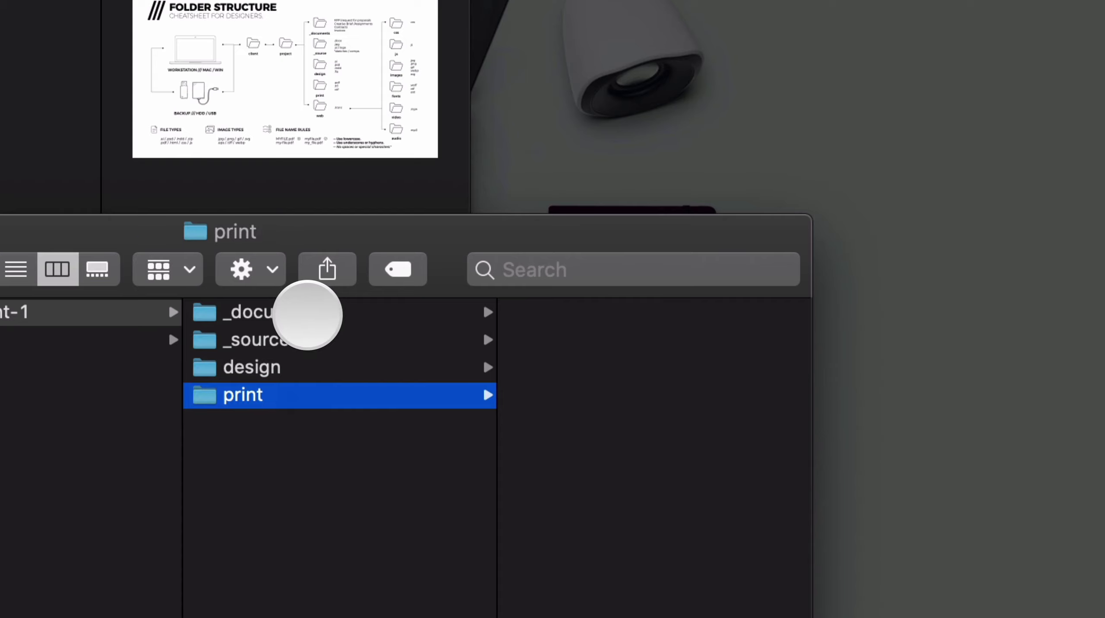